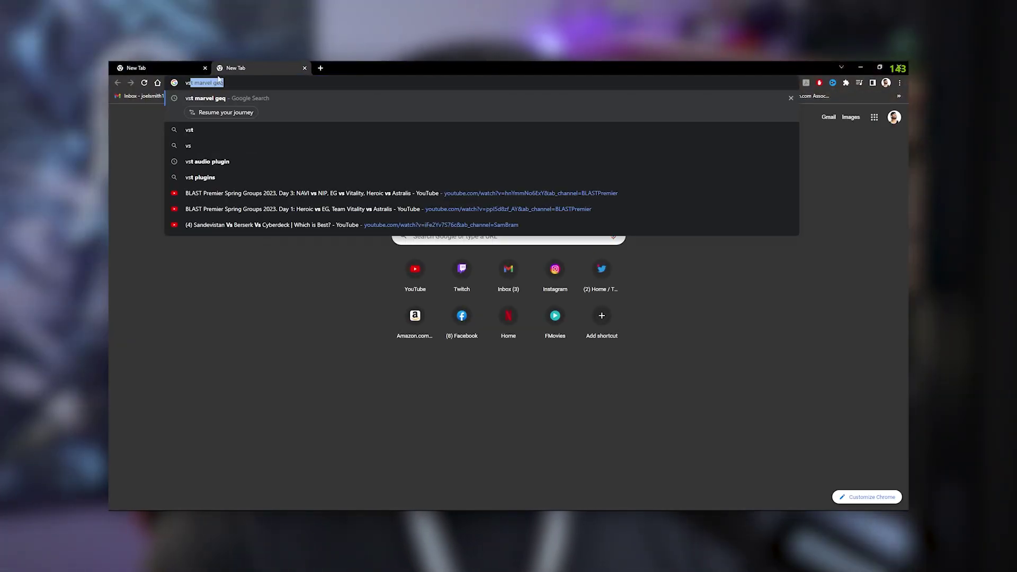
Search for Voxengo Marvel GEQ and download its Windows VST/VST3/AAX installer.
key("Return")
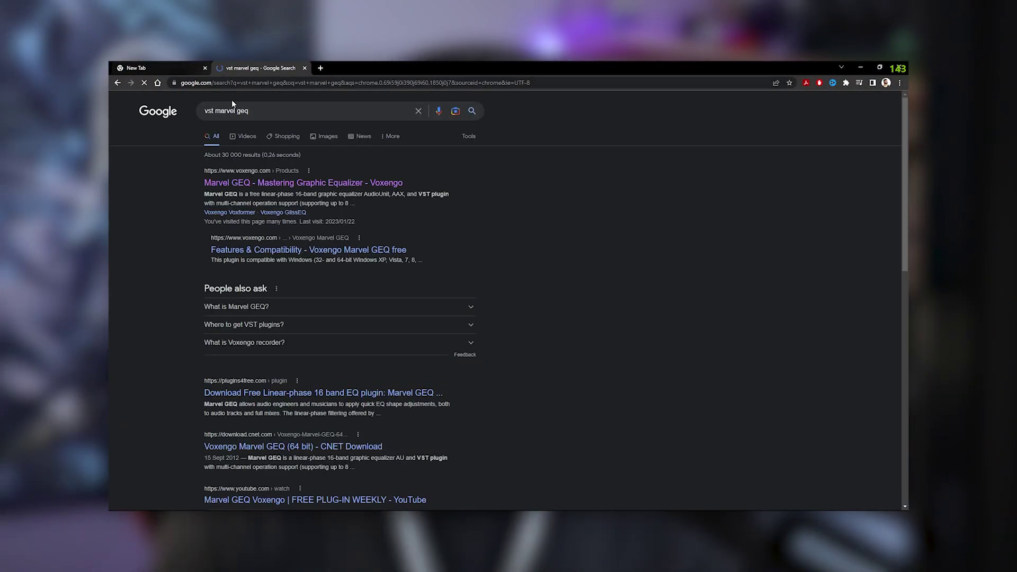
left_click(264, 182)
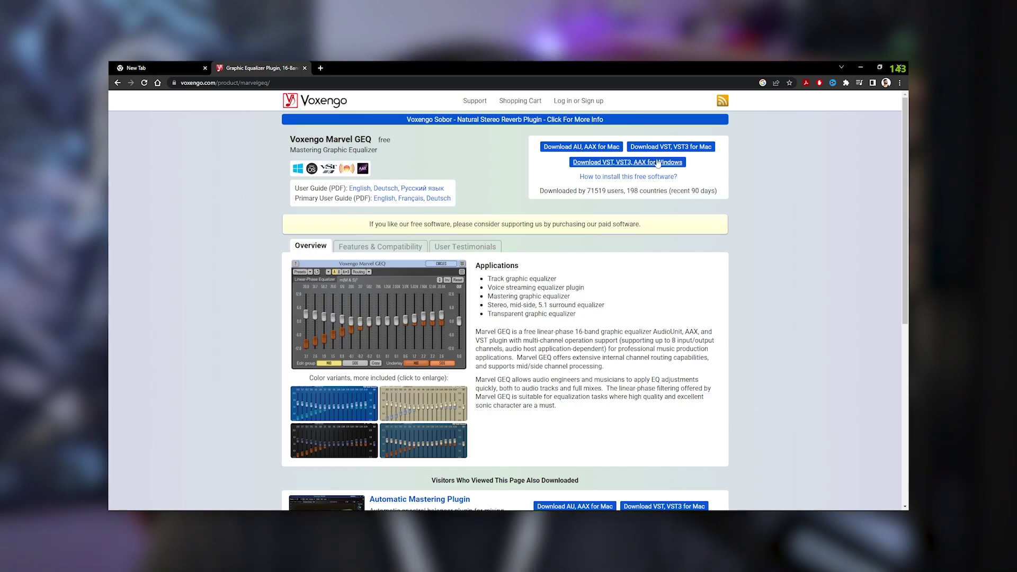
left_click(614, 167)
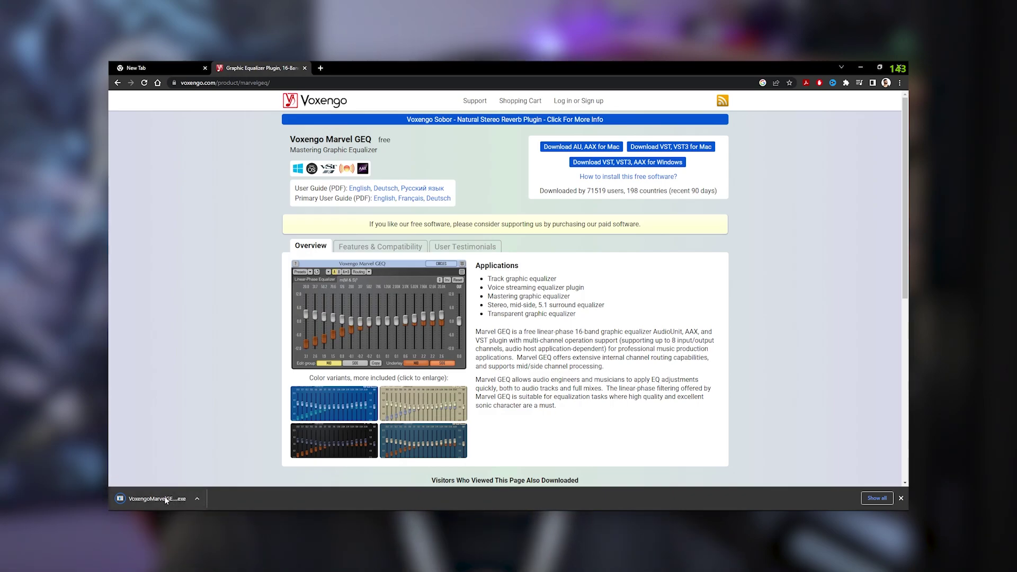
Run the Marvel GEQ setup, accept the license, and reach component selection.
left_click(165, 498)
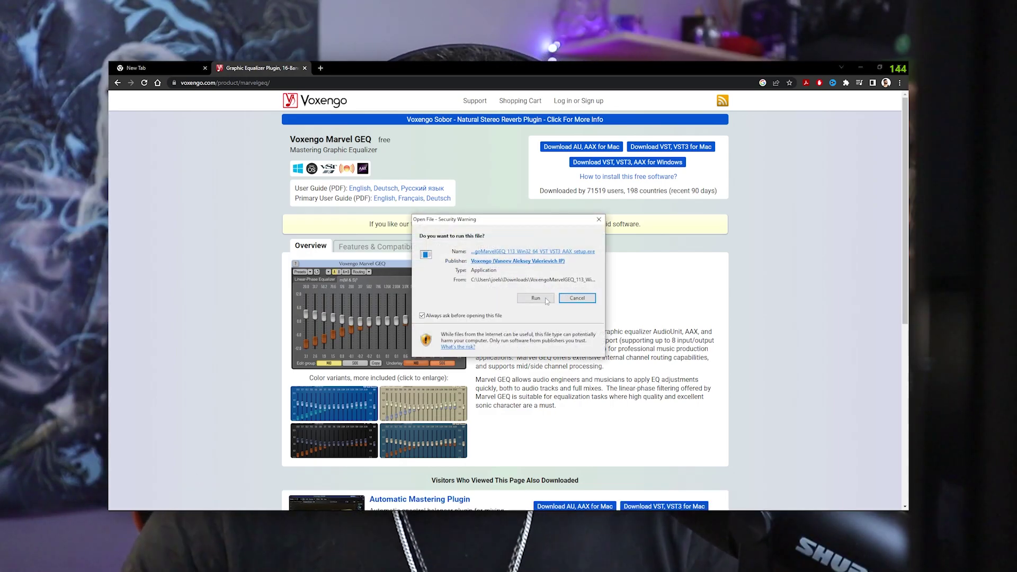
left_click(535, 298)
left_click_drag(590, 266, 591, 284)
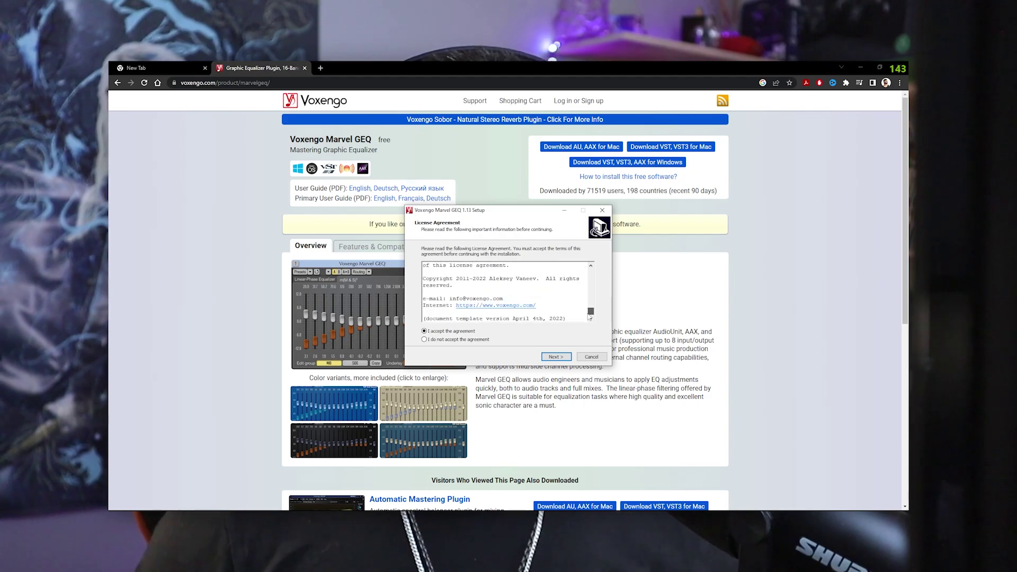
left_click(556, 356)
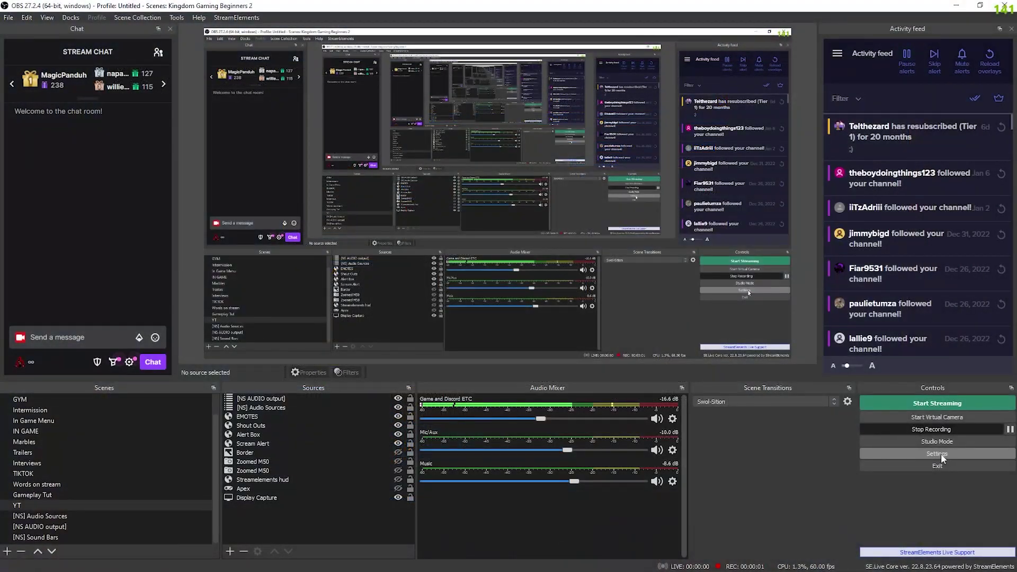
Set the Audio settings' Mic/Auxiliary device to 'Microphone (2- Shure MV7)' and save.
left_click(940, 453)
left_click_drag(448, 97, 425, 49)
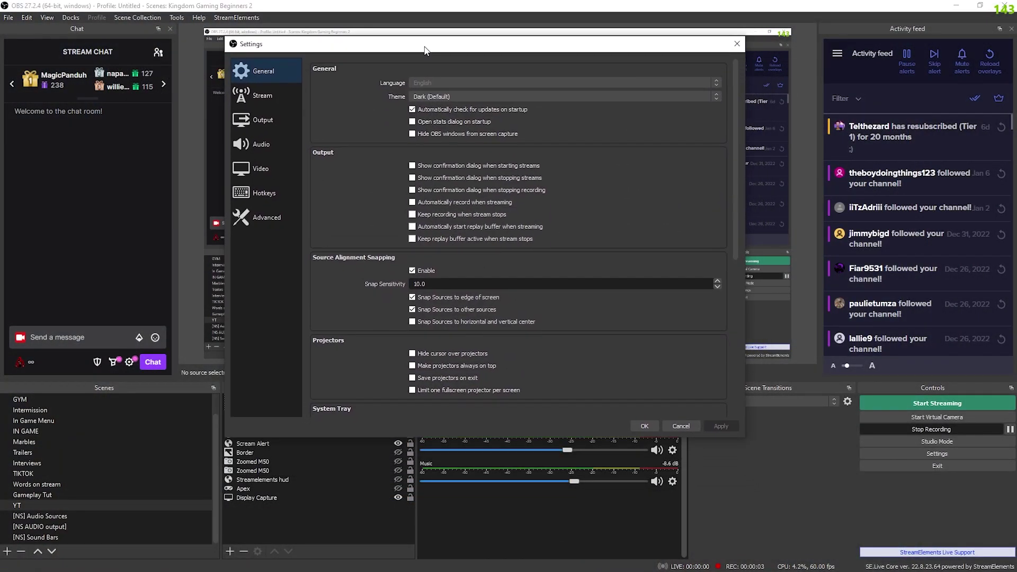
left_click(254, 145)
left_click(441, 158)
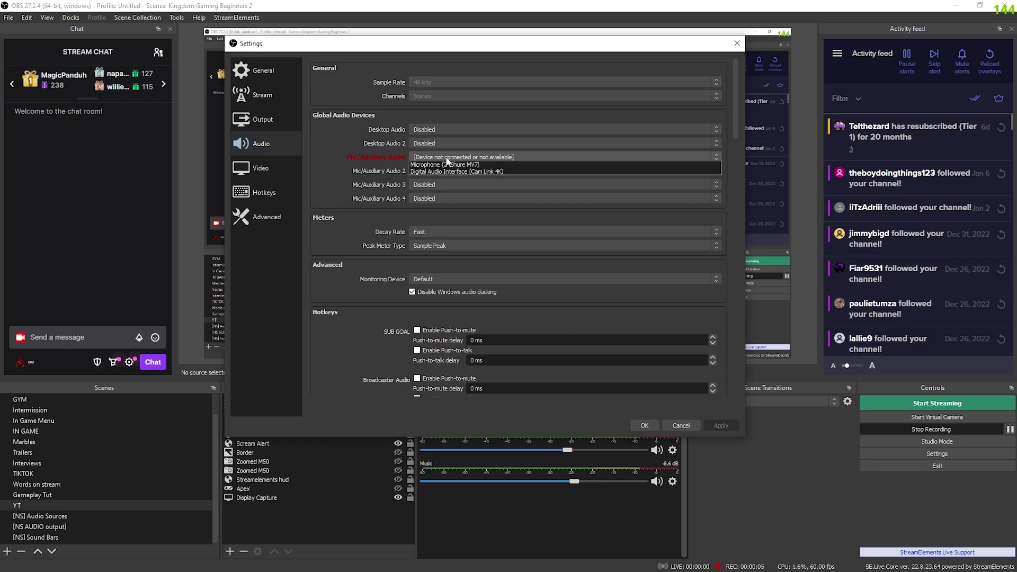
left_click(460, 194)
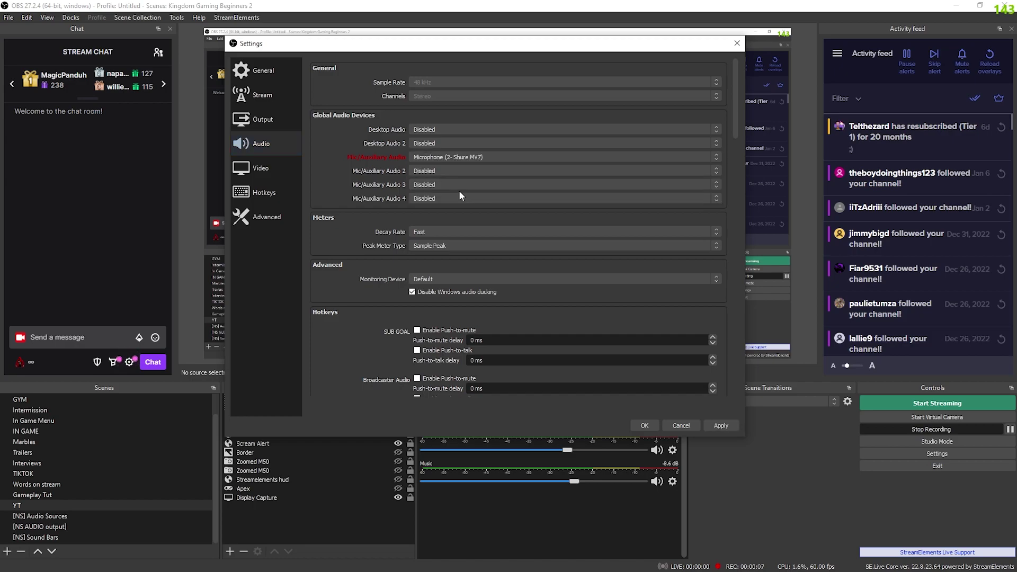
left_click(495, 158)
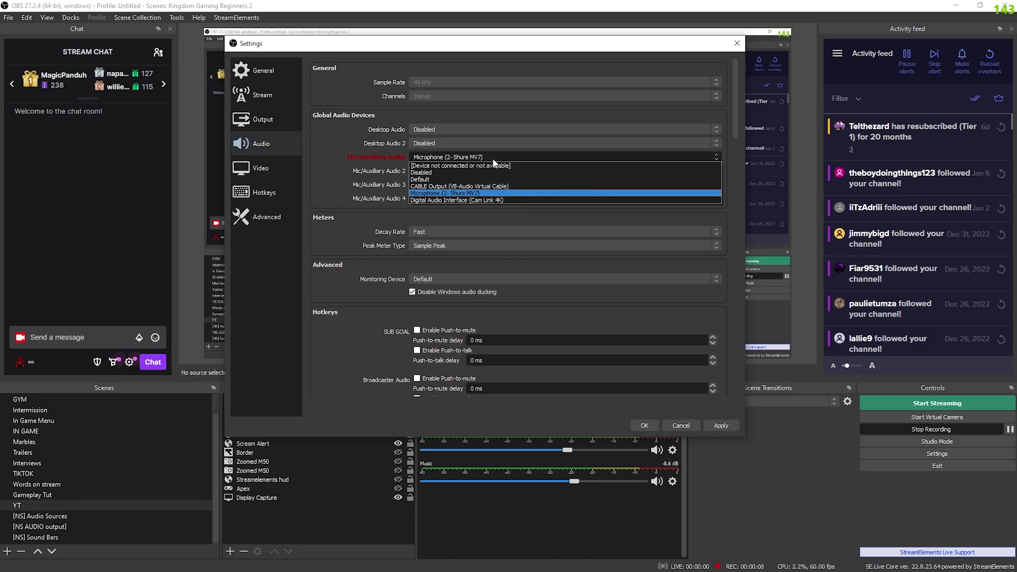
left_click(468, 193)
left_click(641, 424)
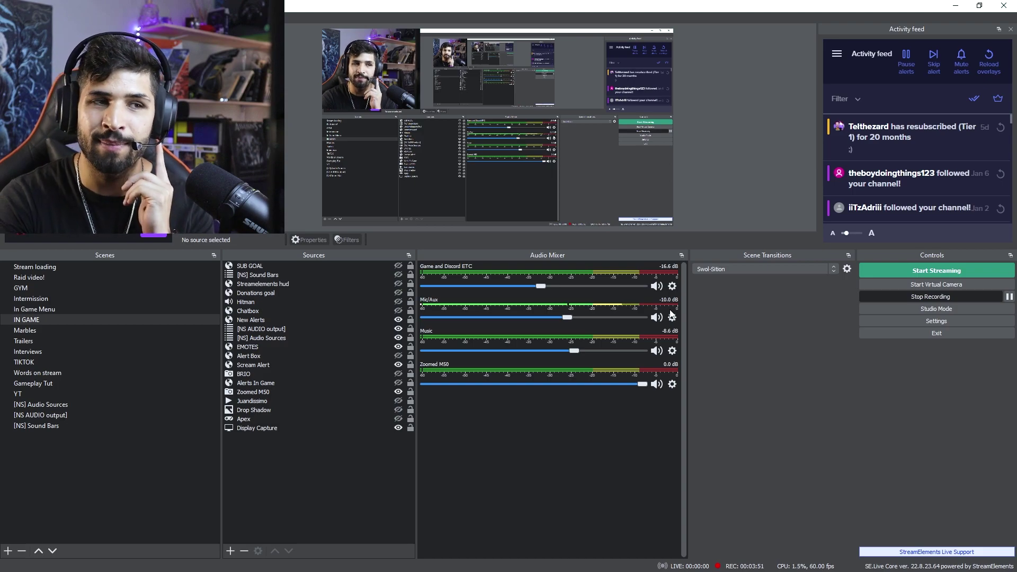
Open the Mic/Aux filters and view the Expander at 2.00:1 ratio, -40.00 dB threshold.
left_click(671, 317)
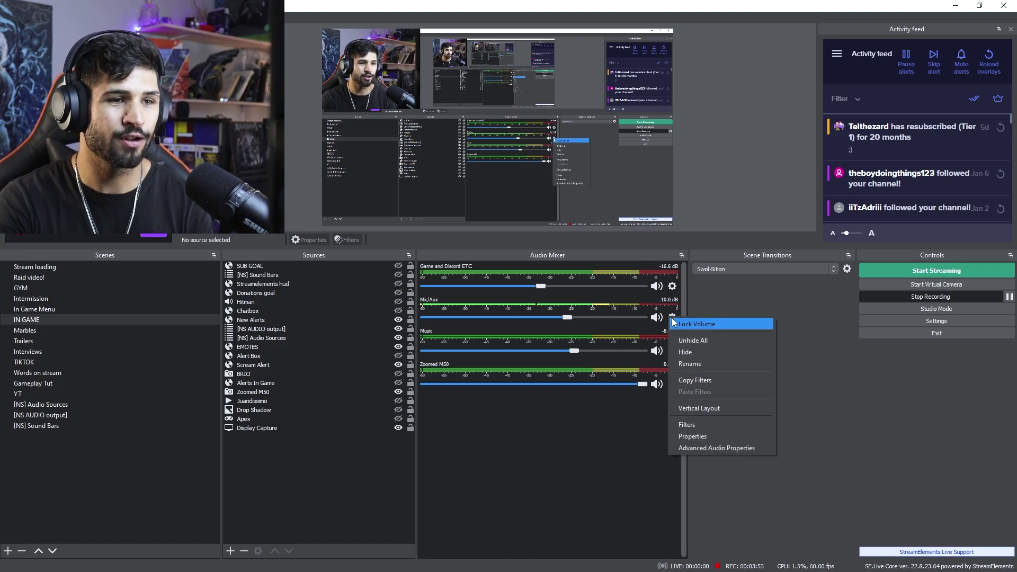
left_click(685, 310)
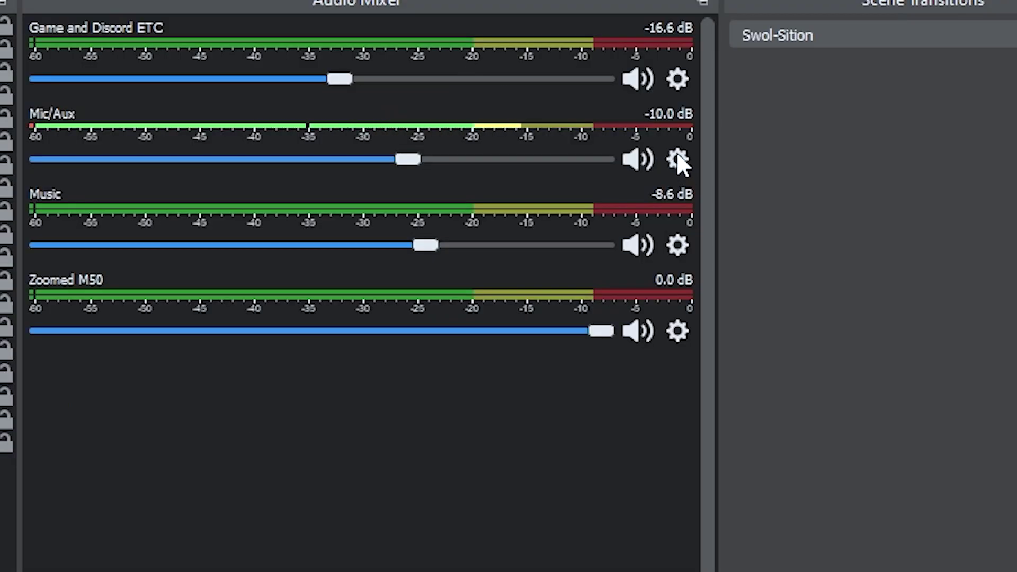
left_click(677, 158)
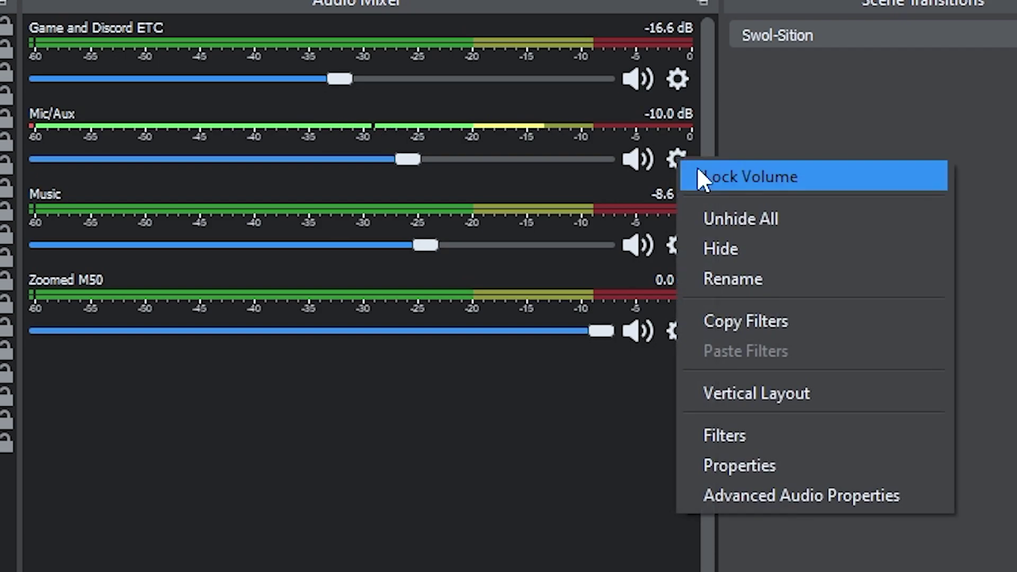
left_click(760, 435)
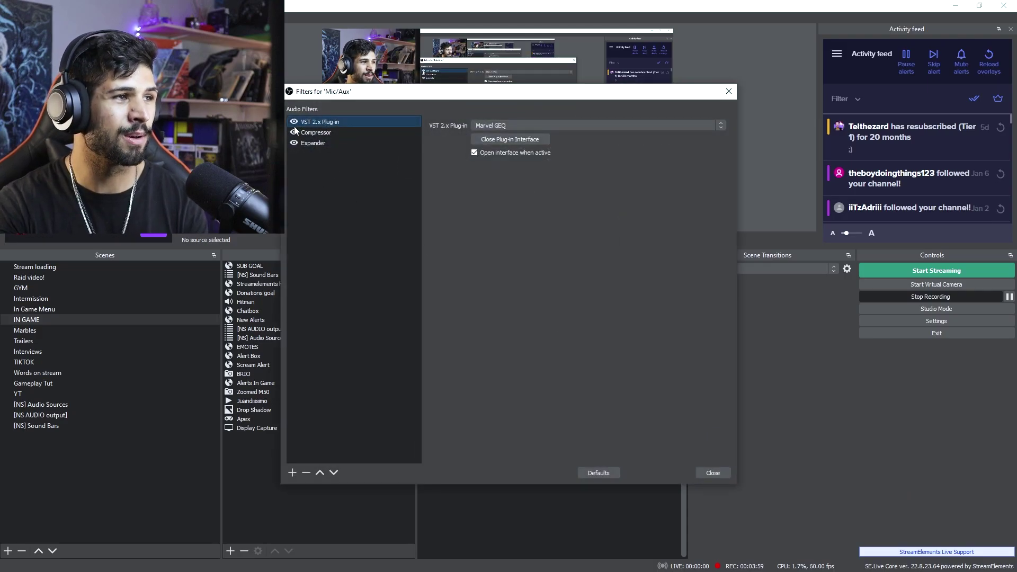
left_click(320, 144)
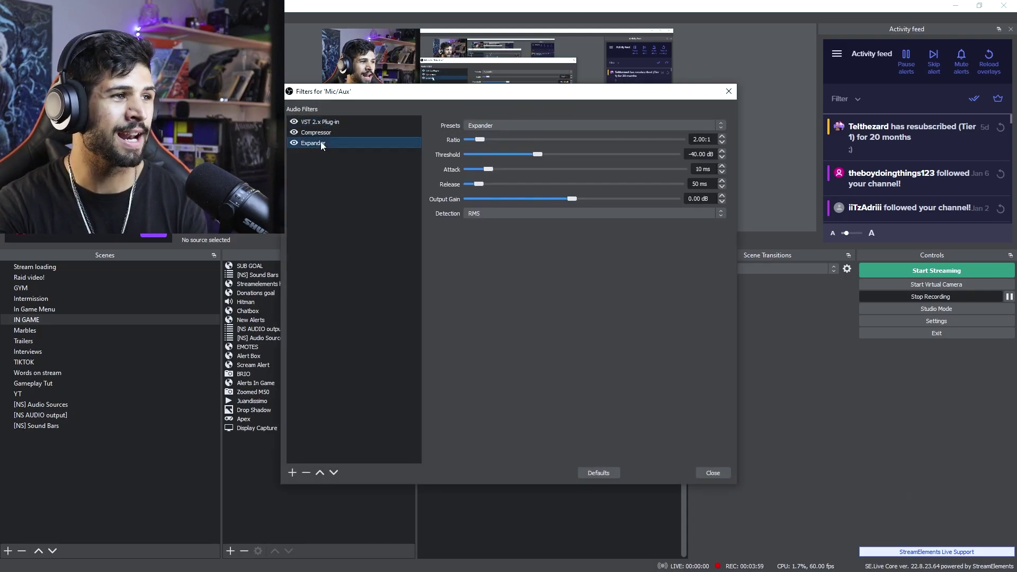
left_click(292, 471)
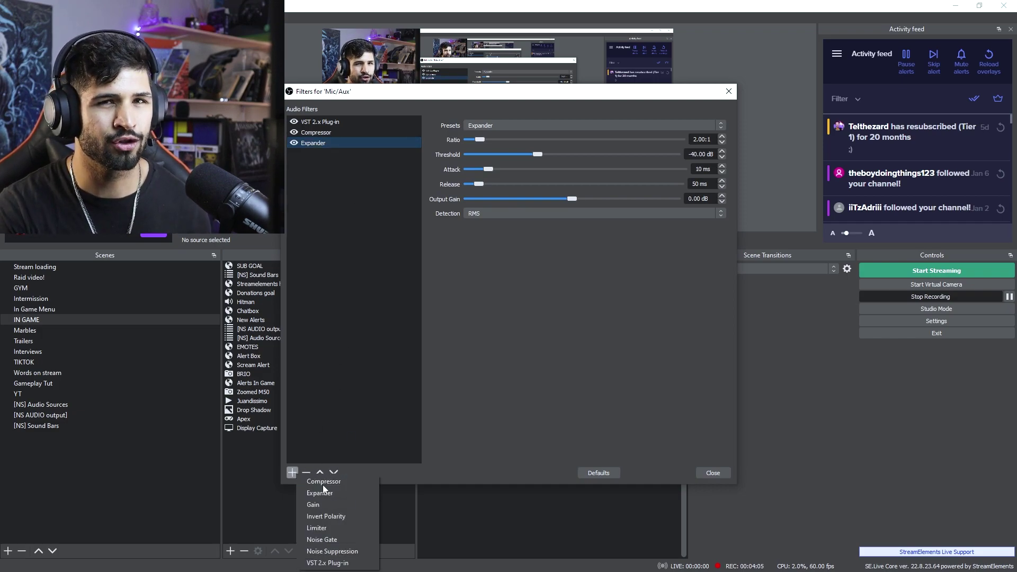
left_click(544, 360)
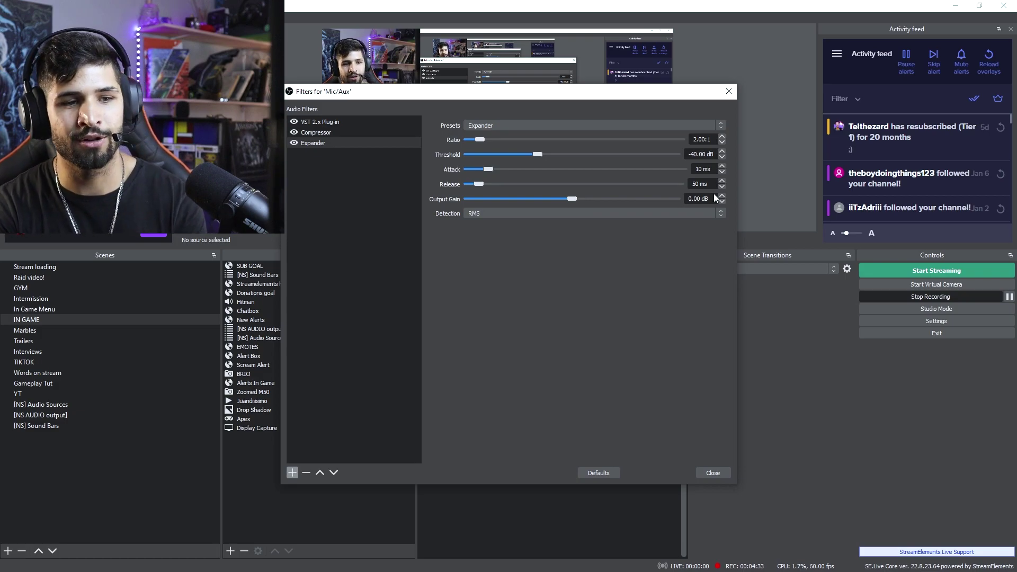
left_click_drag(537, 99, 673, 72)
Try the Gate preset on the Expander filter, then switch back to the Expander preset.
left_click(646, 97)
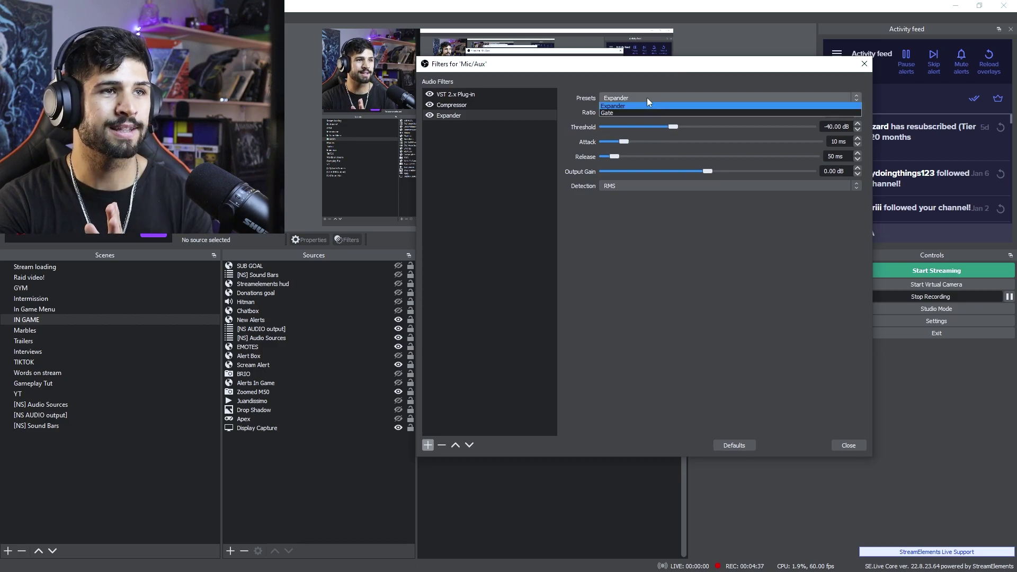
left_click(632, 113)
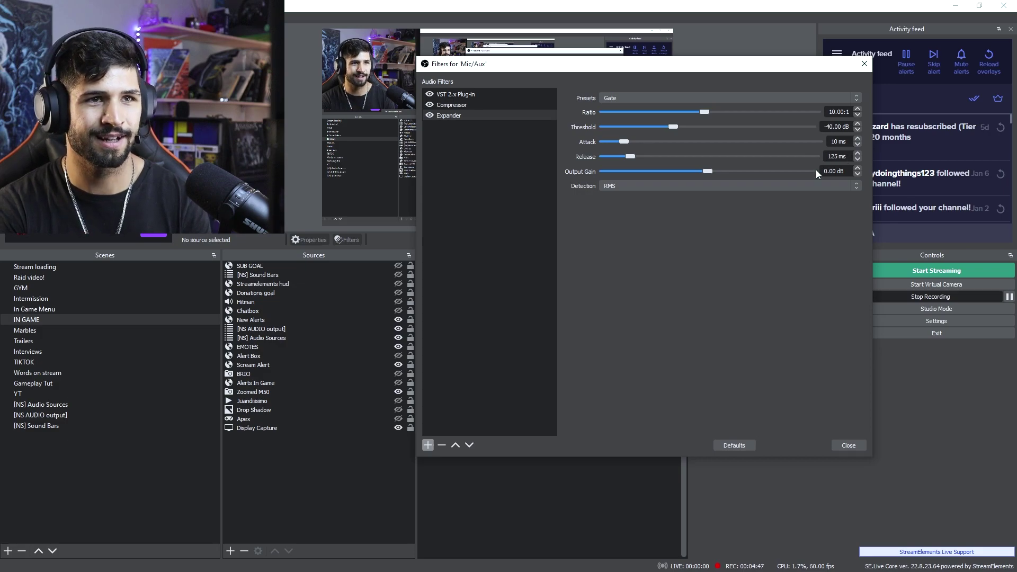
left_click(647, 100)
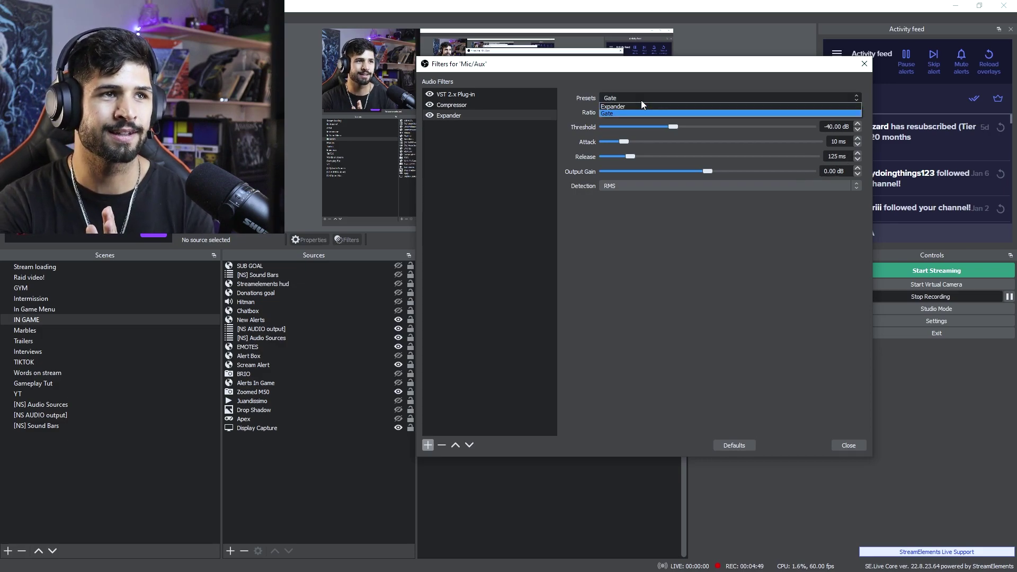
left_click(641, 104)
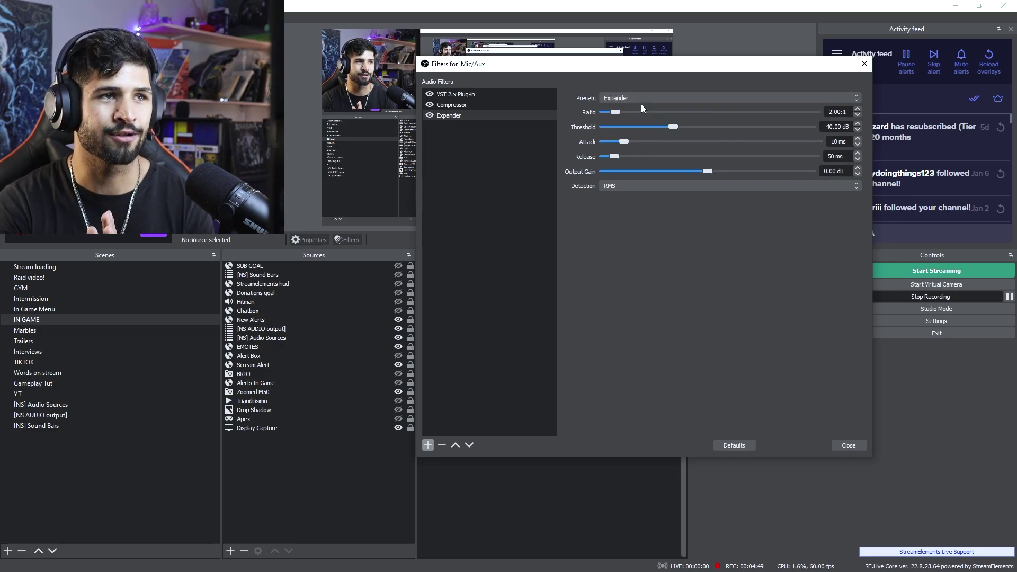
View the Compressor filter: 16.50:1 ratio, 0.00 dB threshold, 500 ms attack, 379 ms release.
left_click(459, 105)
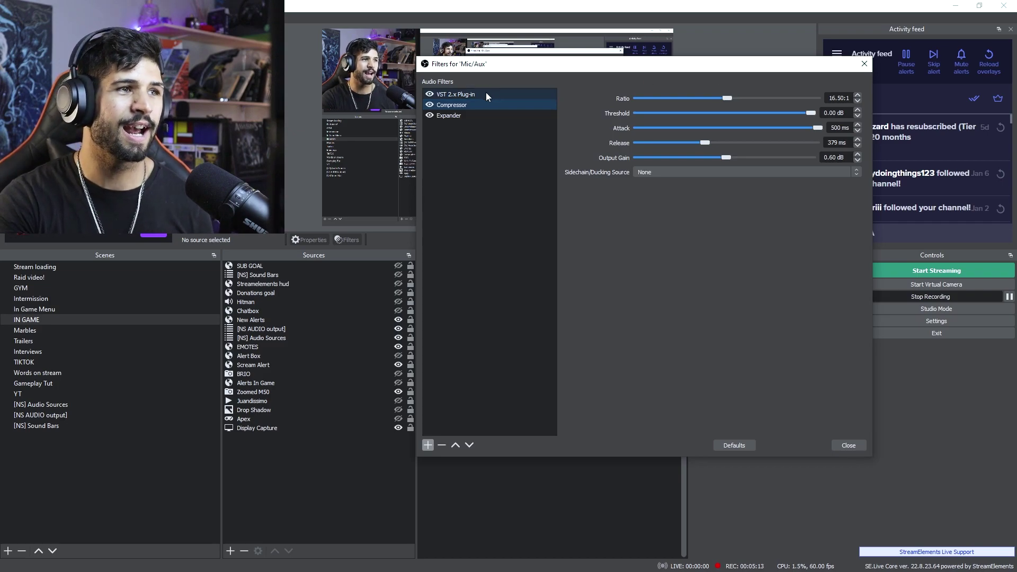
Load Marvel GEQ as the VST 2.x Plug-in filter's plug-in and close the Filters dialog.
left_click(430, 444)
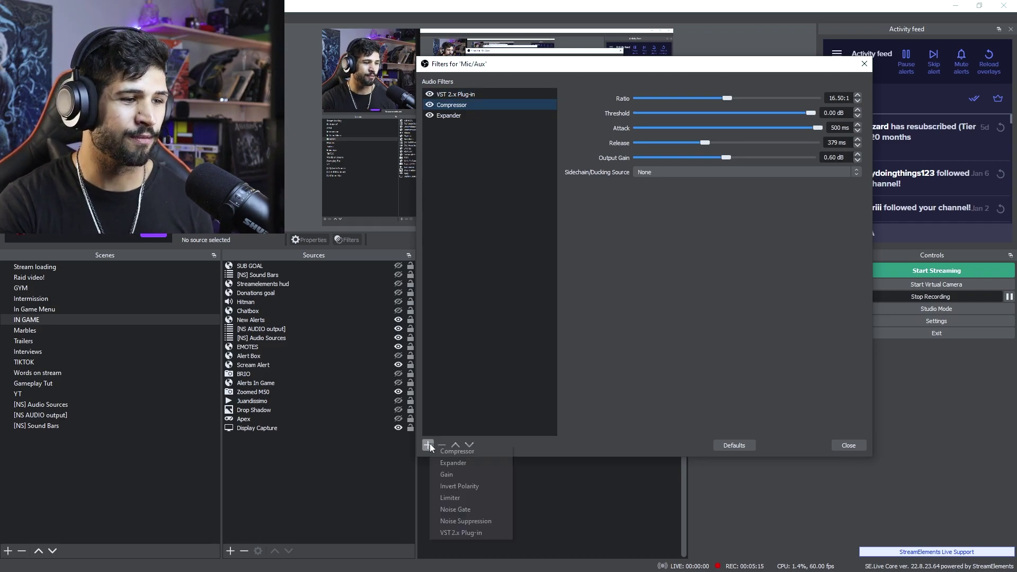
left_click(521, 402)
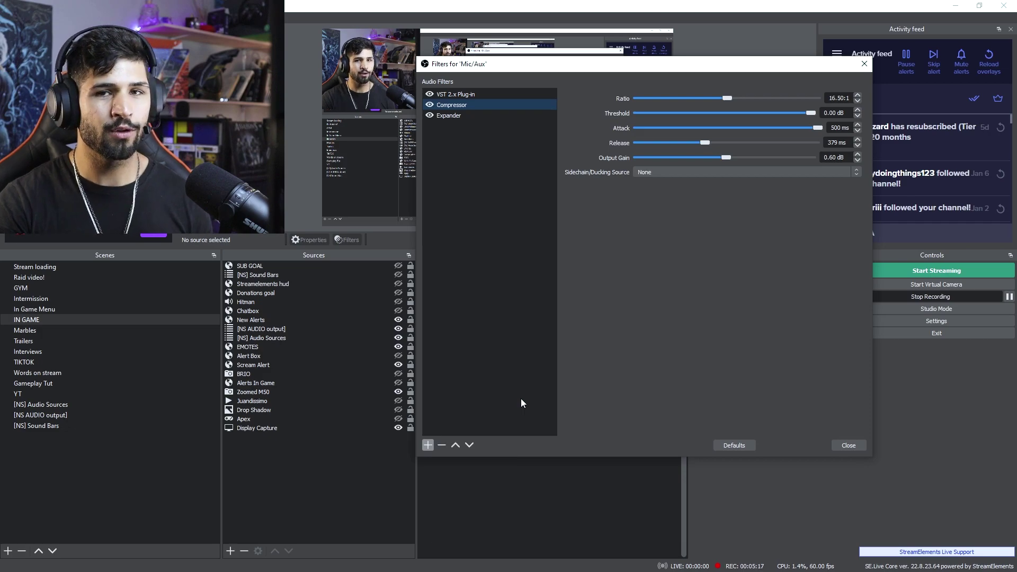
left_click(524, 95)
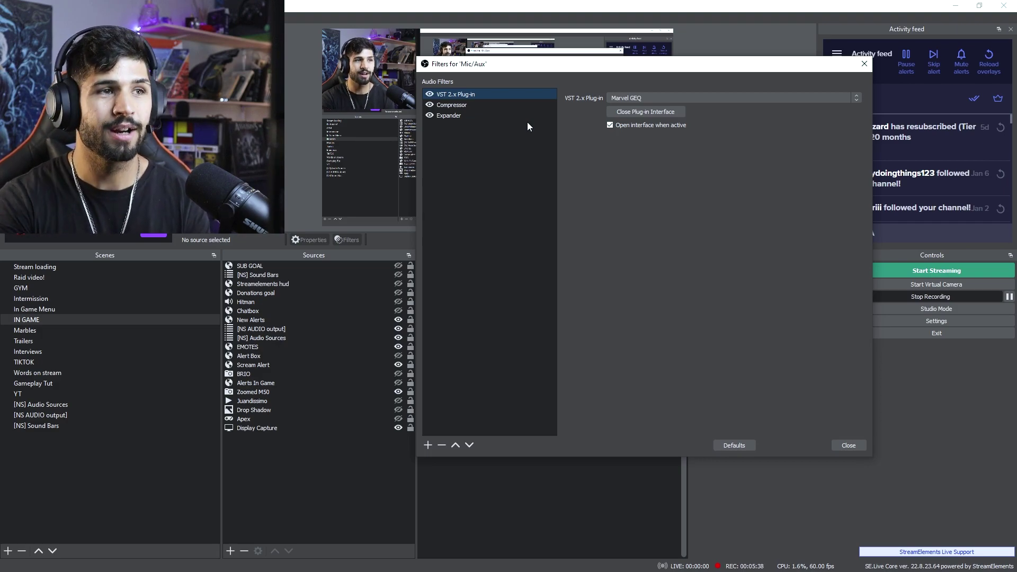
left_click(427, 444)
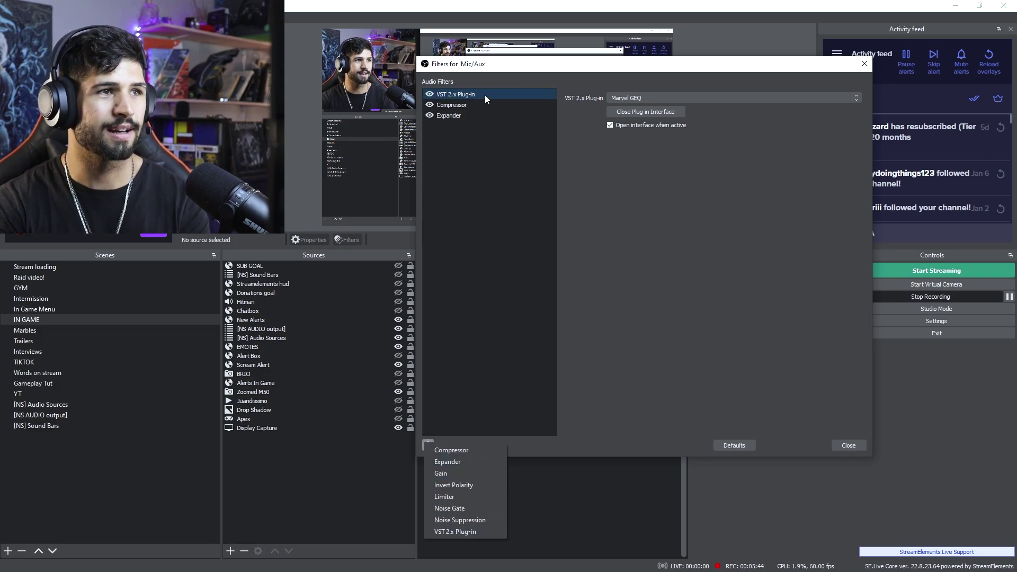
left_click(657, 96)
left_click(657, 97)
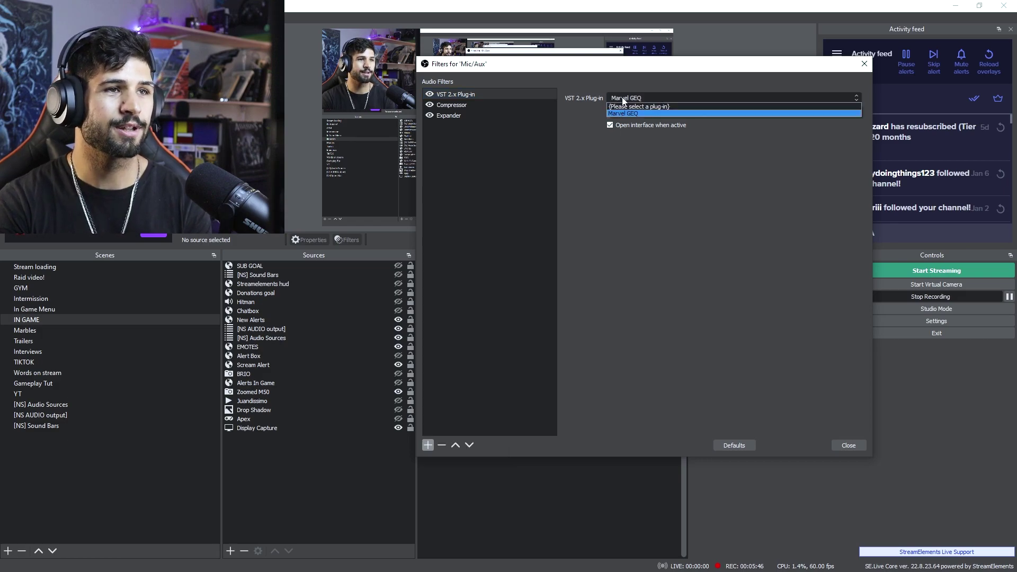
left_click(647, 113)
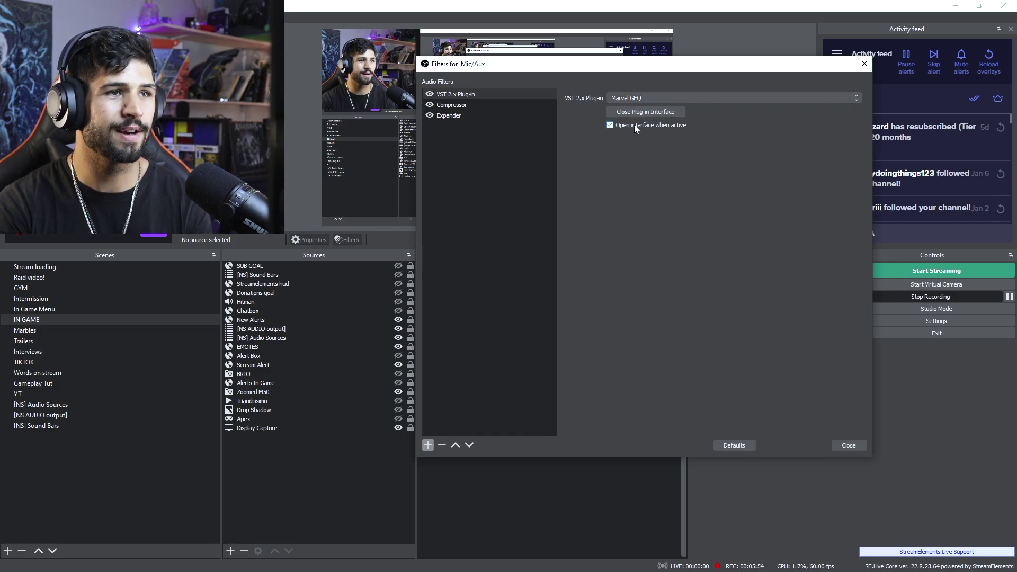
left_click(845, 445)
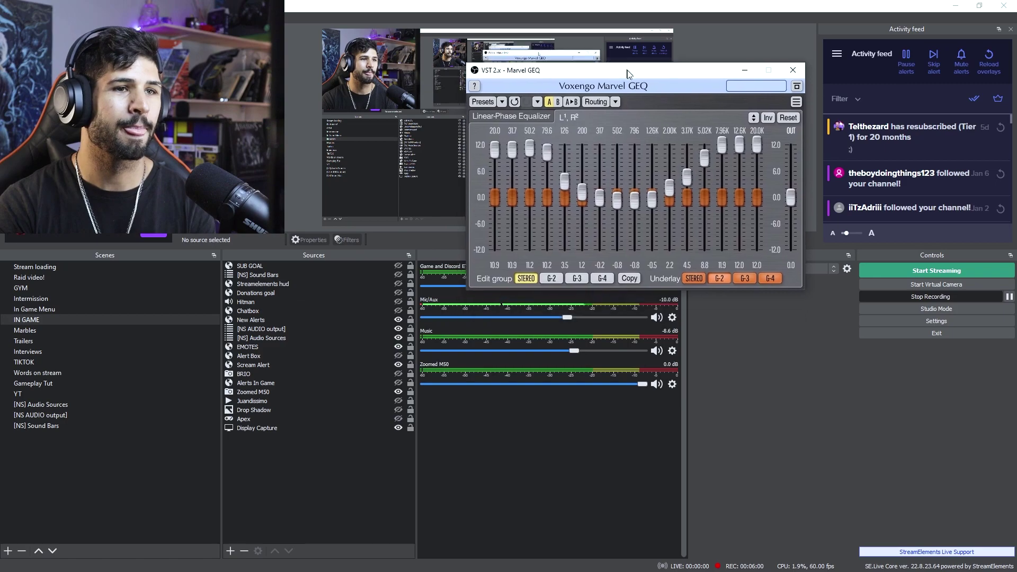
Check Marvel GEQ's Preset Manager, then move and minimize the equalizer window.
left_click_drag(627, 73, 628, 75)
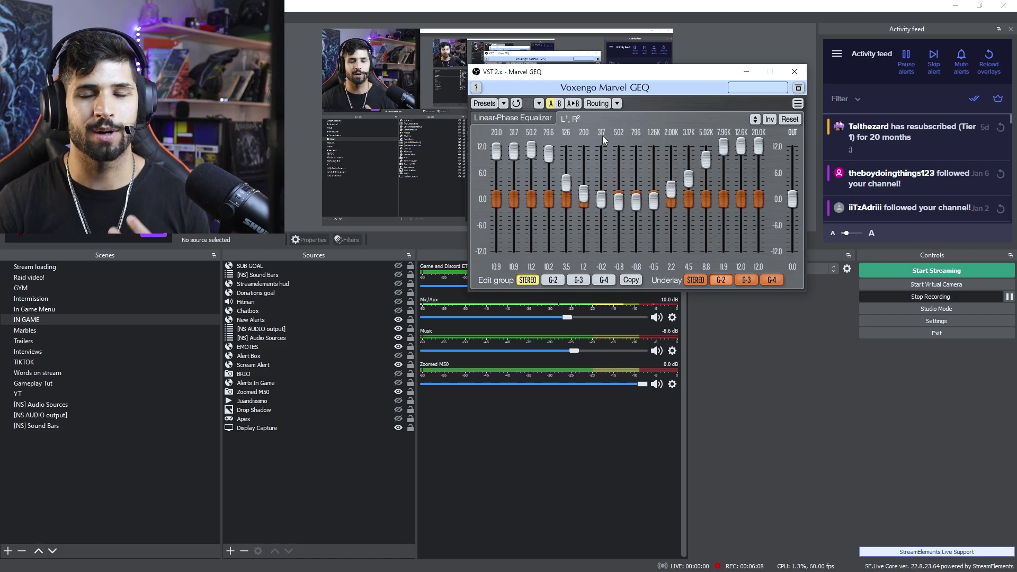
left_click(484, 103)
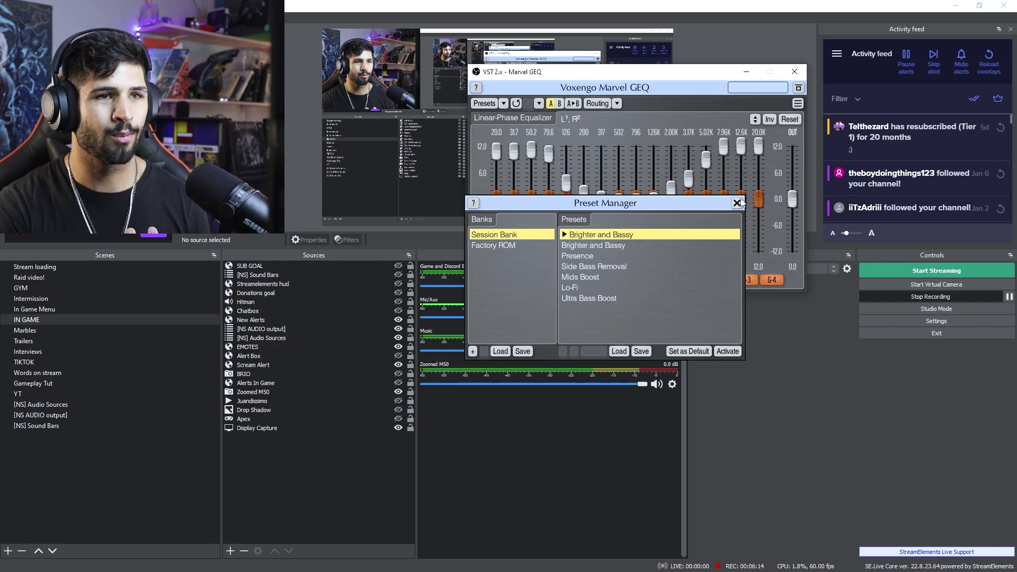
left_click(738, 202)
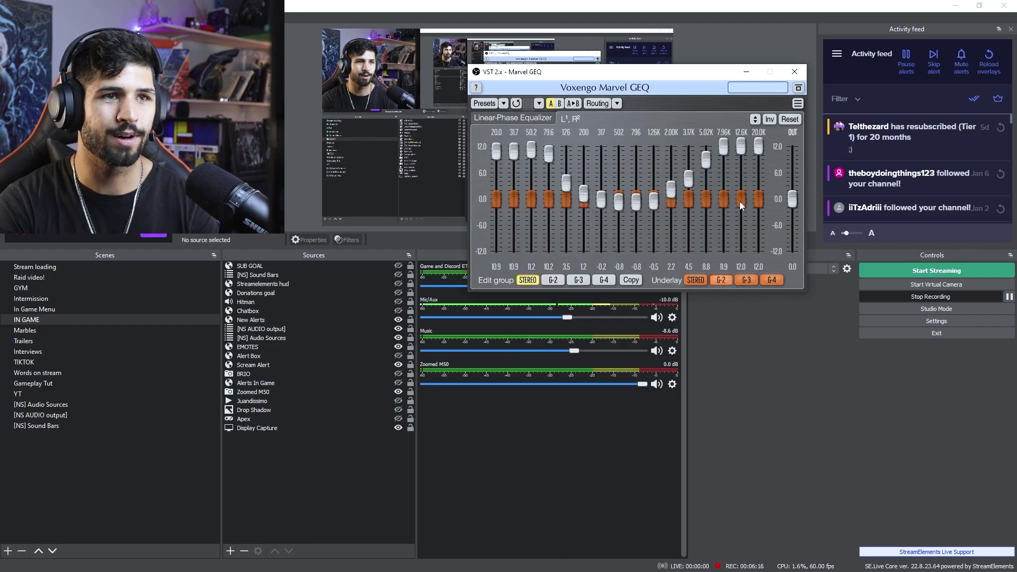
left_click_drag(702, 75, 634, 109)
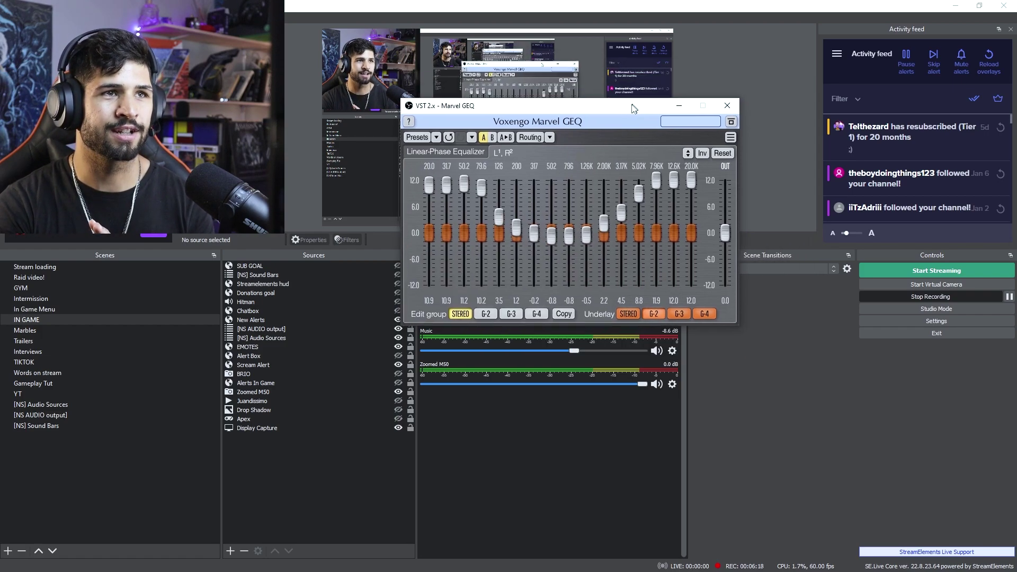
left_click(678, 106)
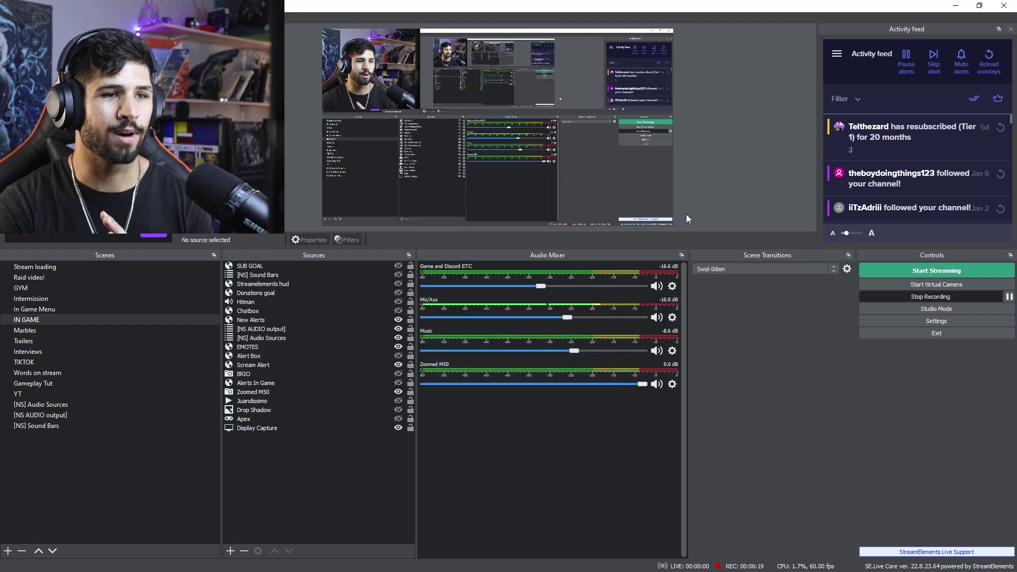
left_click(672, 318)
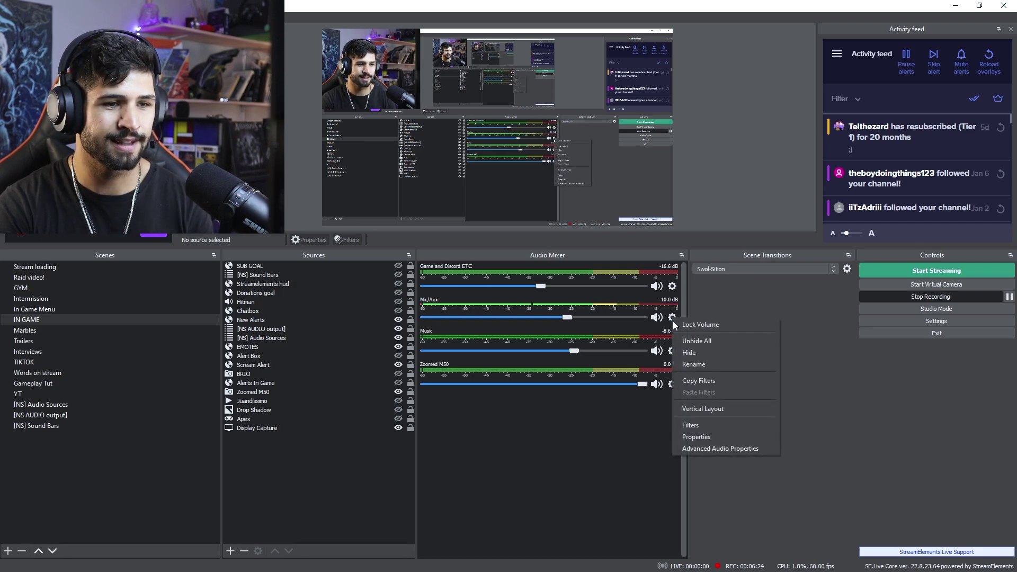
left_click(743, 448)
left_click_drag(633, 201, 763, 153)
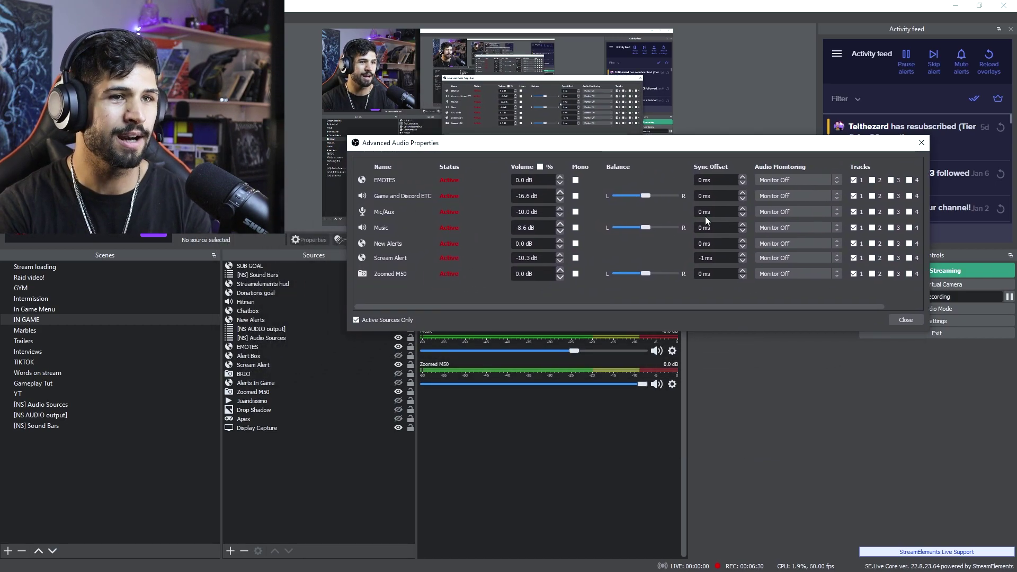
left_click(799, 208)
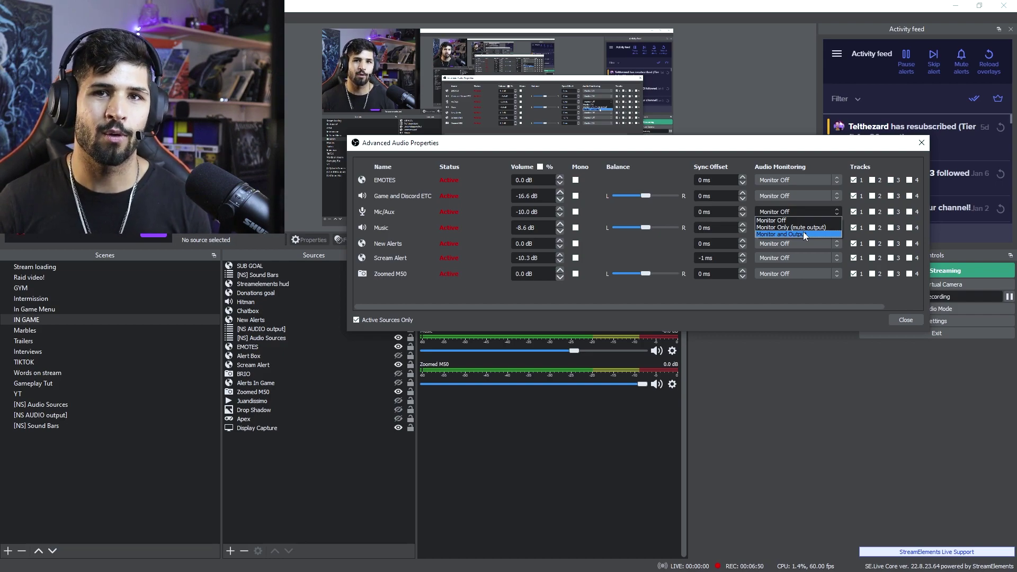
left_click(802, 233)
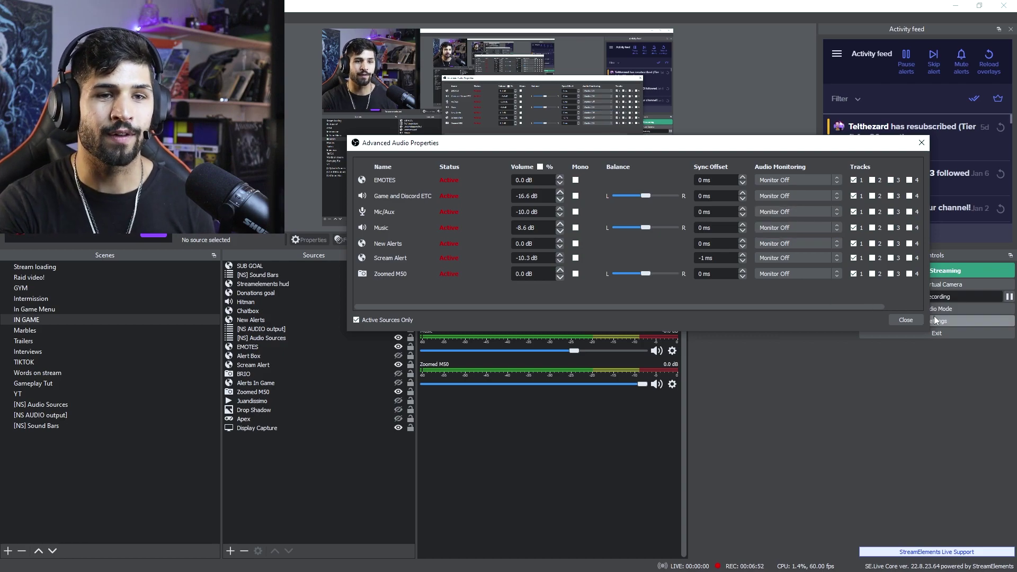
left_click(905, 319)
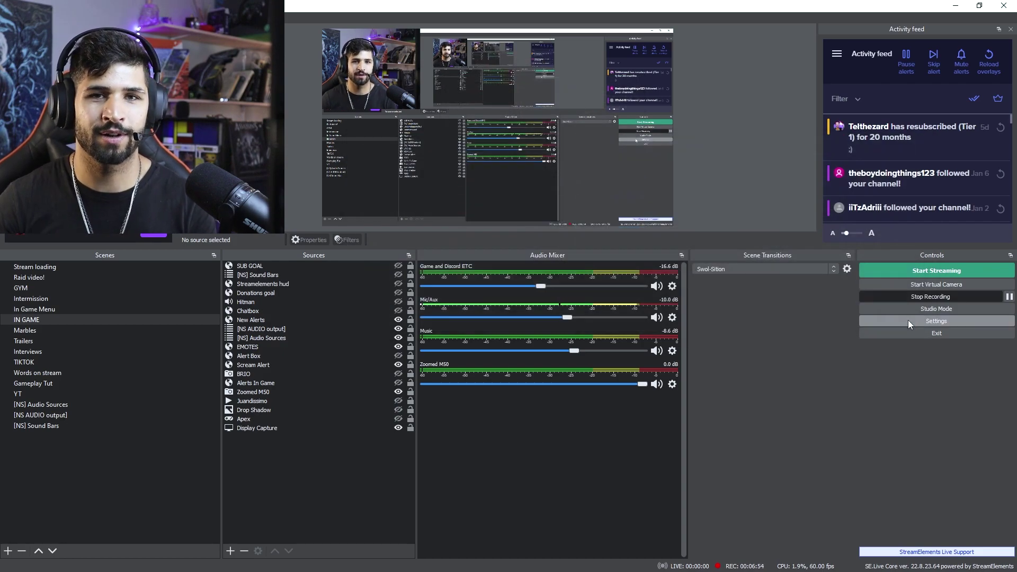